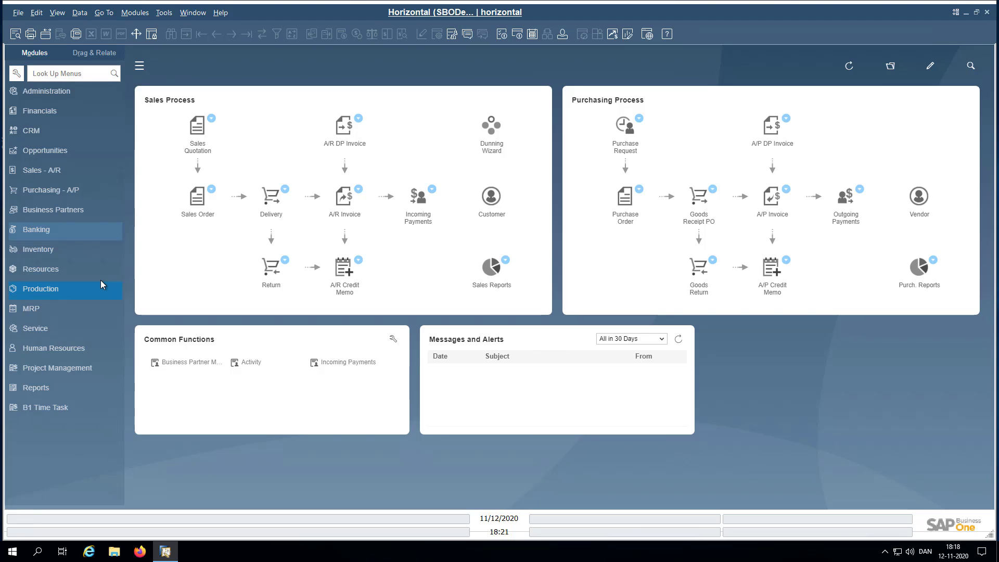
# - Check in the Add-On Manager that the B1 Usability Package add-on is installed
pyautogui.click(44, 92)
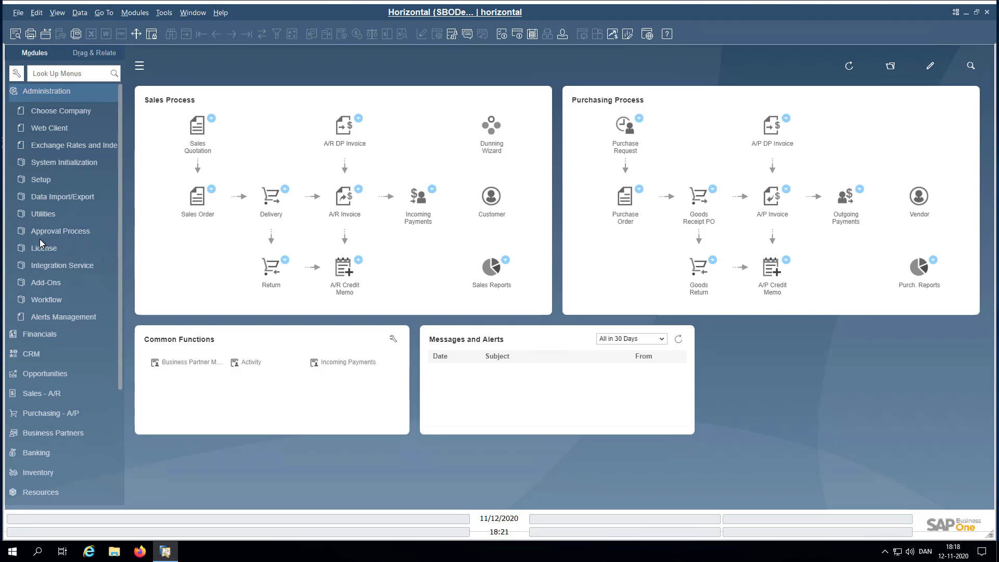
pyautogui.click(41, 287)
pyautogui.click(54, 300)
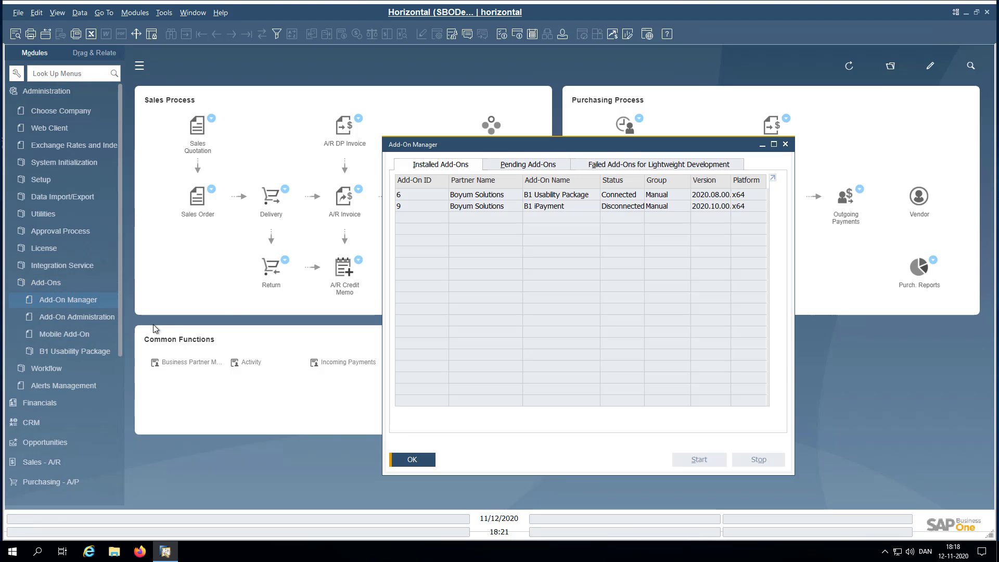
pyautogui.click(412, 459)
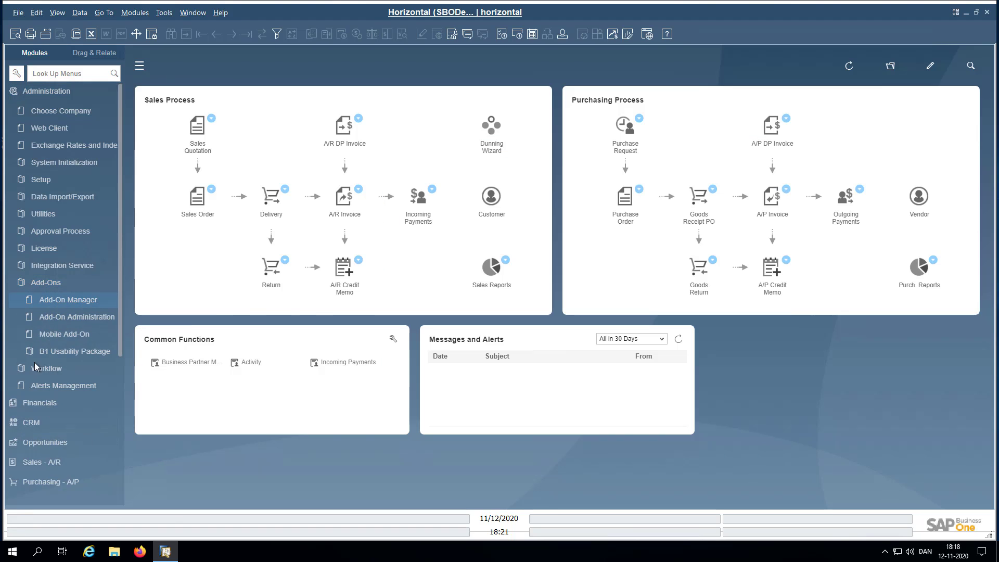
# - Open B1 Usability Config, review its Productivity and legacy tabs, and reopen it larger
pyautogui.click(40, 351)
pyautogui.click(66, 370)
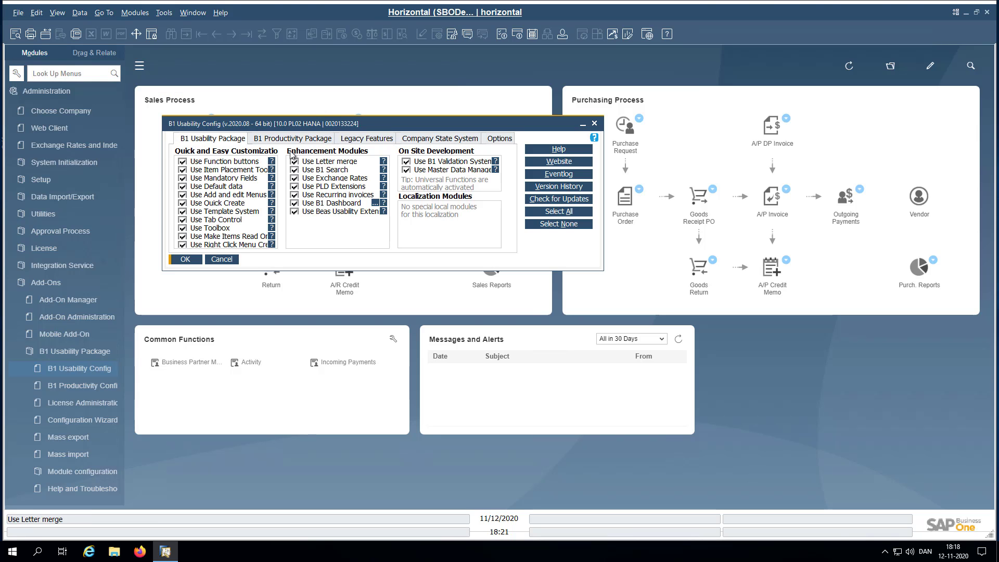
pyautogui.click(333, 140)
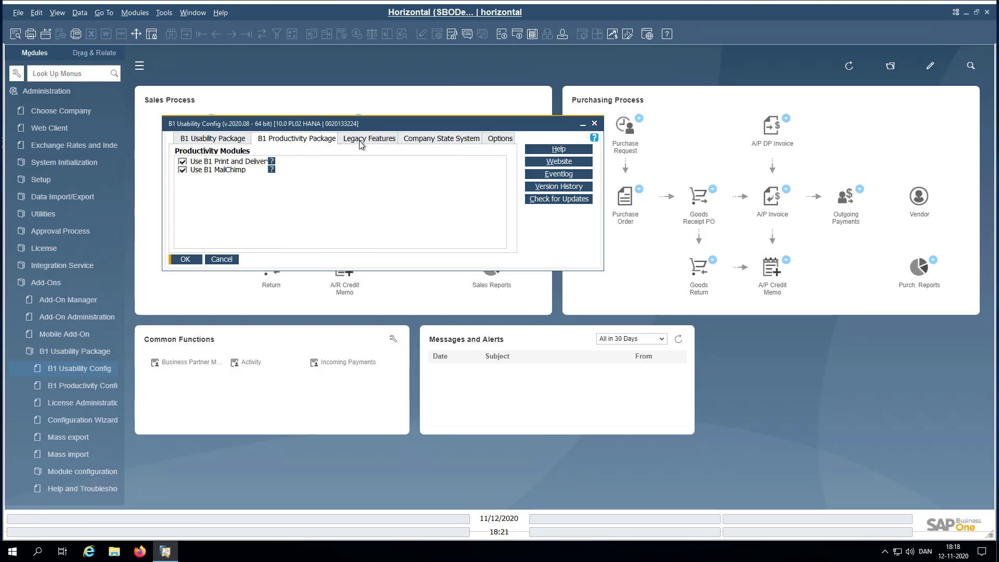
pyautogui.click(358, 140)
pyautogui.click(212, 139)
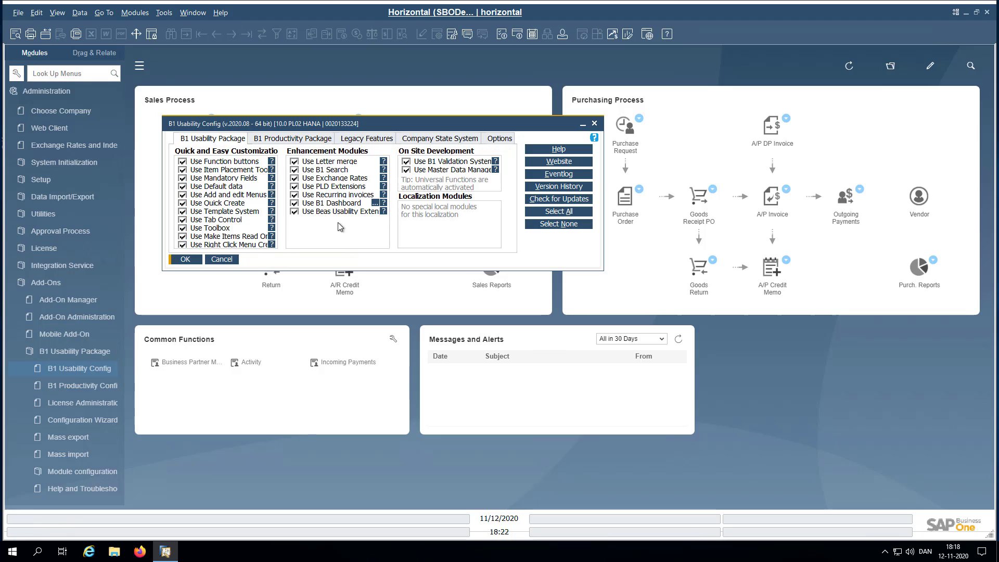
pyautogui.click(185, 259)
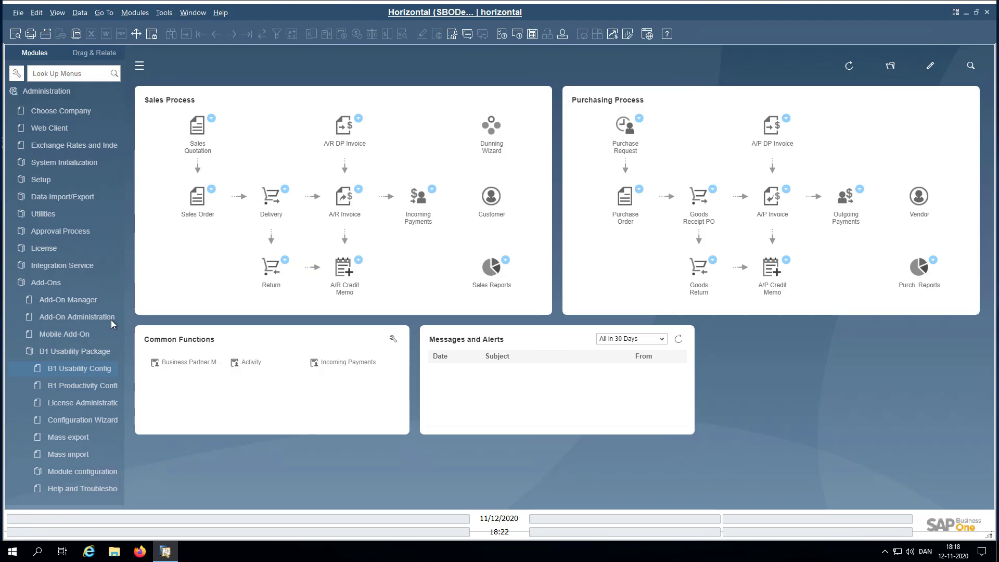
pyautogui.click(70, 370)
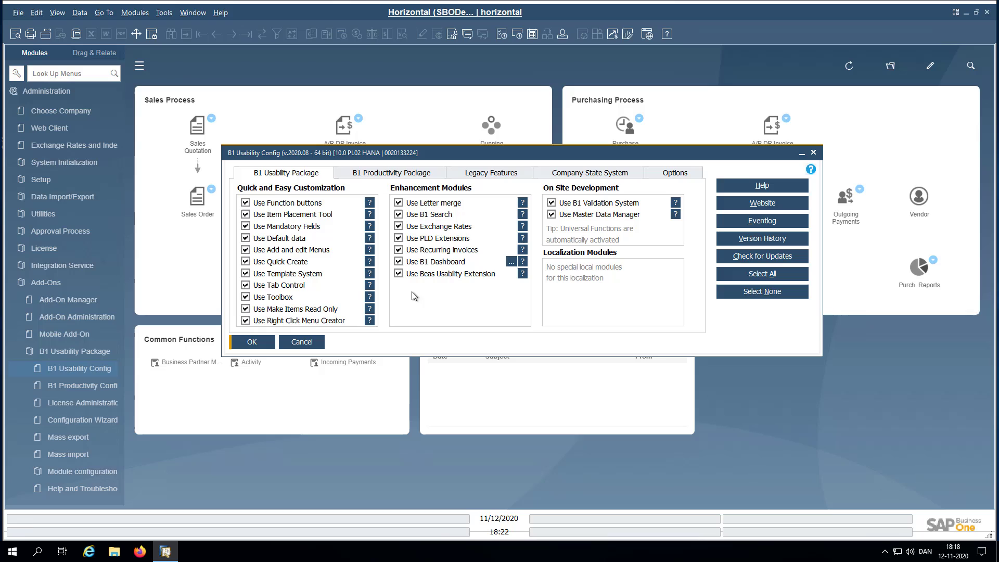
# - Open General Settings on the Cockpit tab, positioned at the top left
pyautogui.click(296, 344)
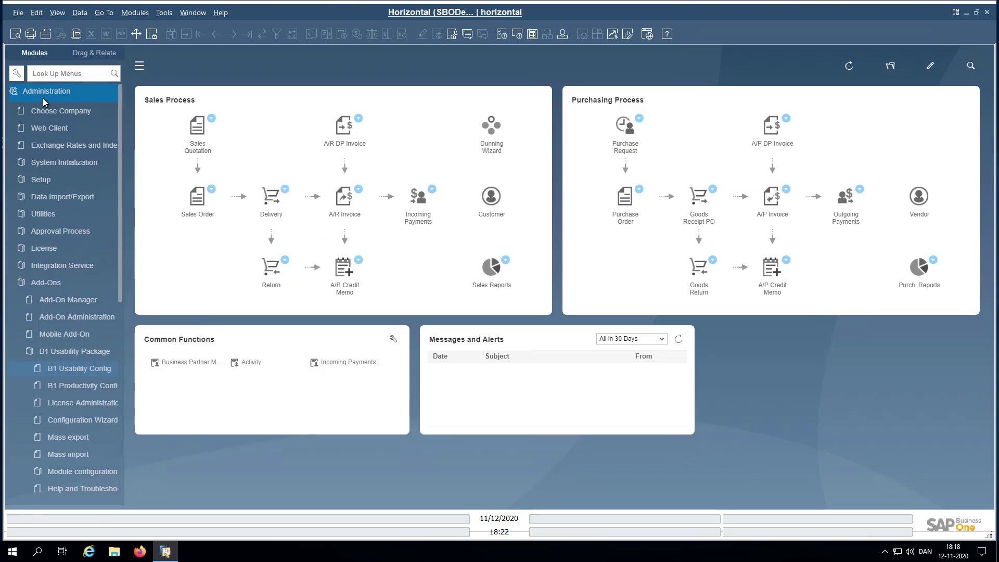
pyautogui.click(49, 163)
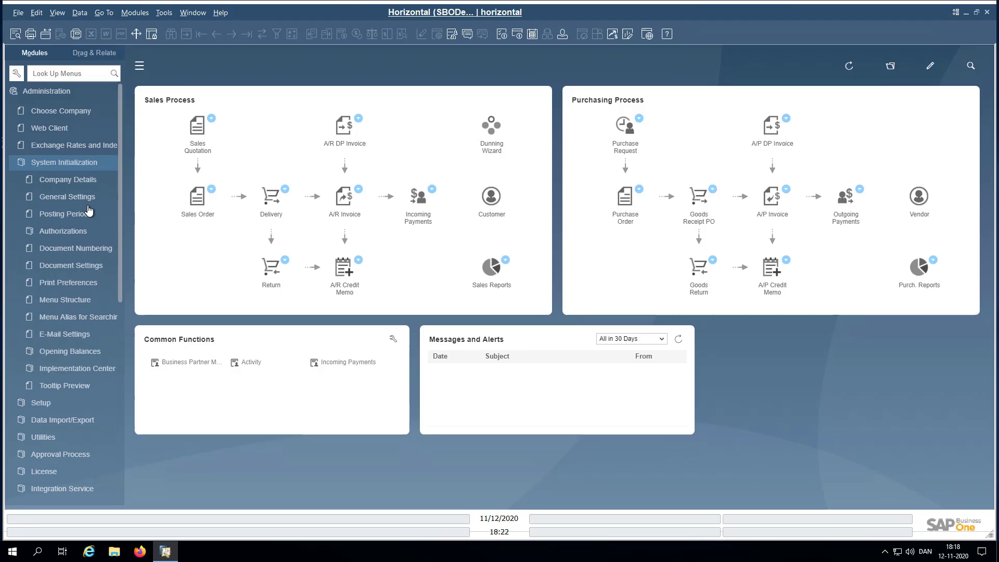
pyautogui.click(61, 198)
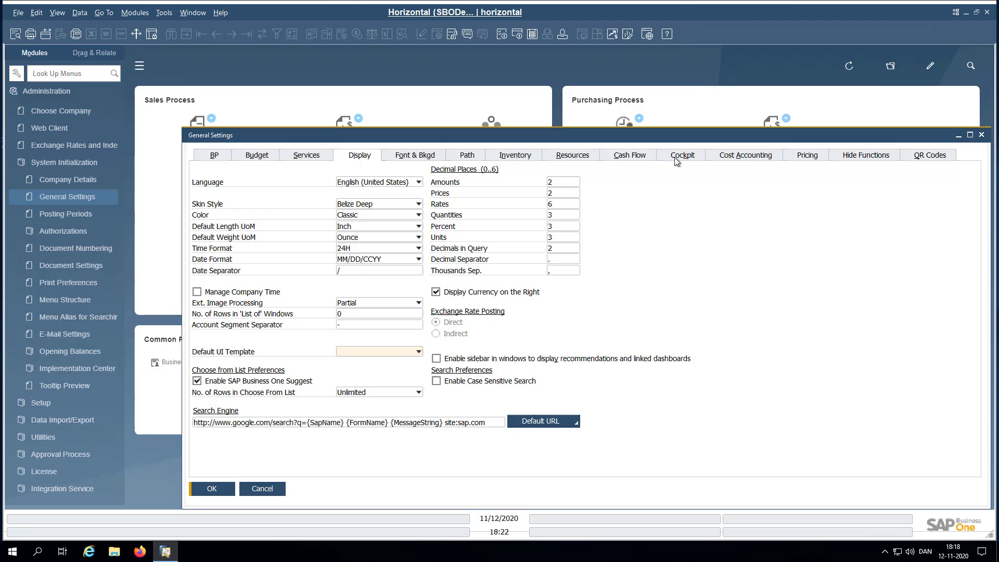
pyautogui.click(679, 156)
pyautogui.moveTo(646, 135); pyautogui.dragTo(495, 37)
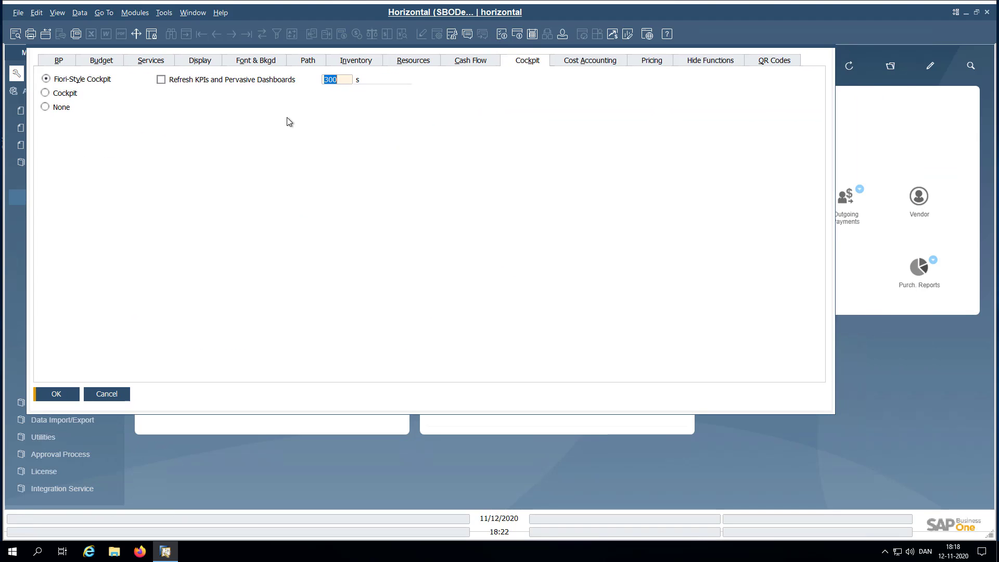
# - Set Cockpit to None, update it for All Users, and acknowledge the next-logon notice
pyautogui.click(54, 107)
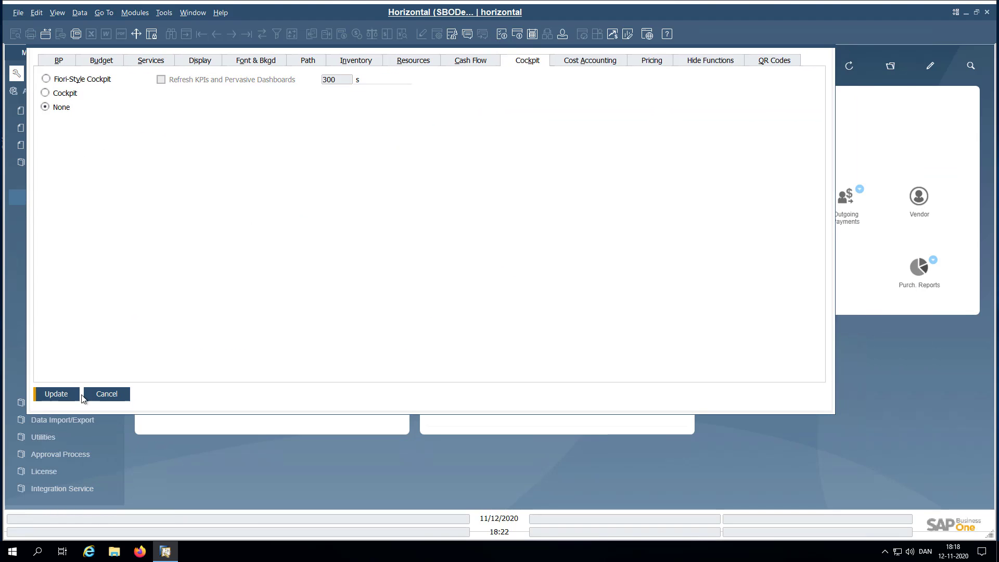
pyautogui.click(58, 394)
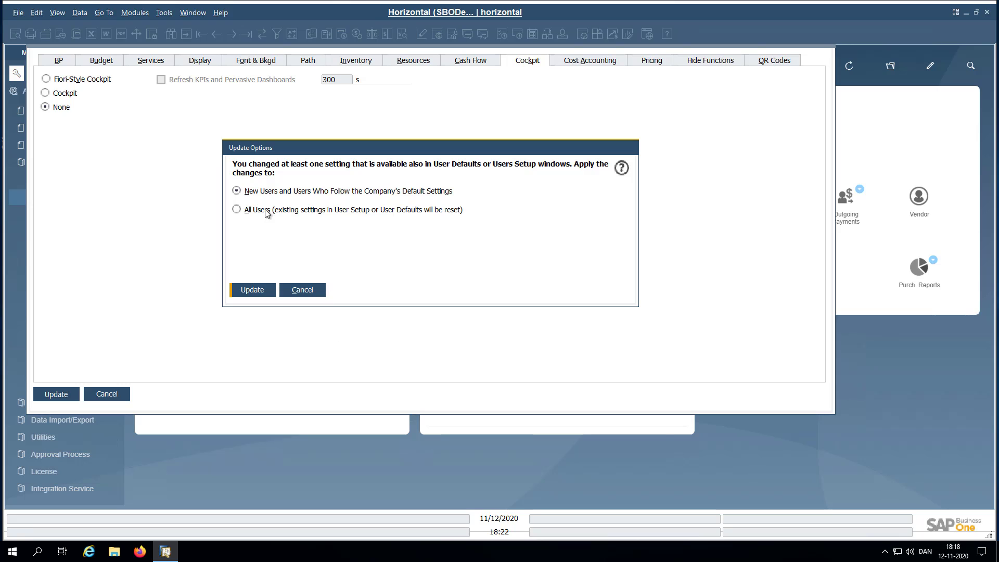
pyautogui.click(266, 210)
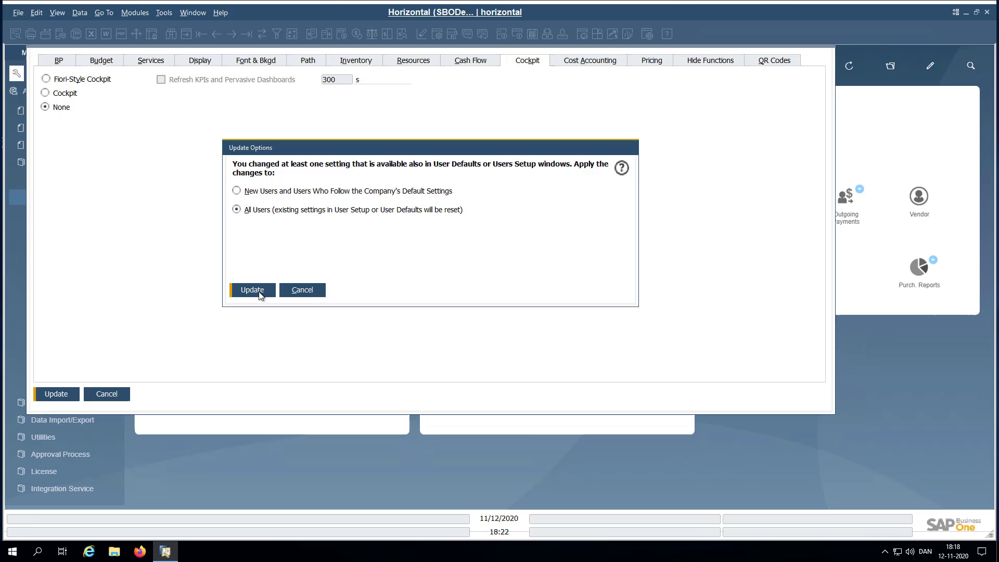
pyautogui.click(261, 294)
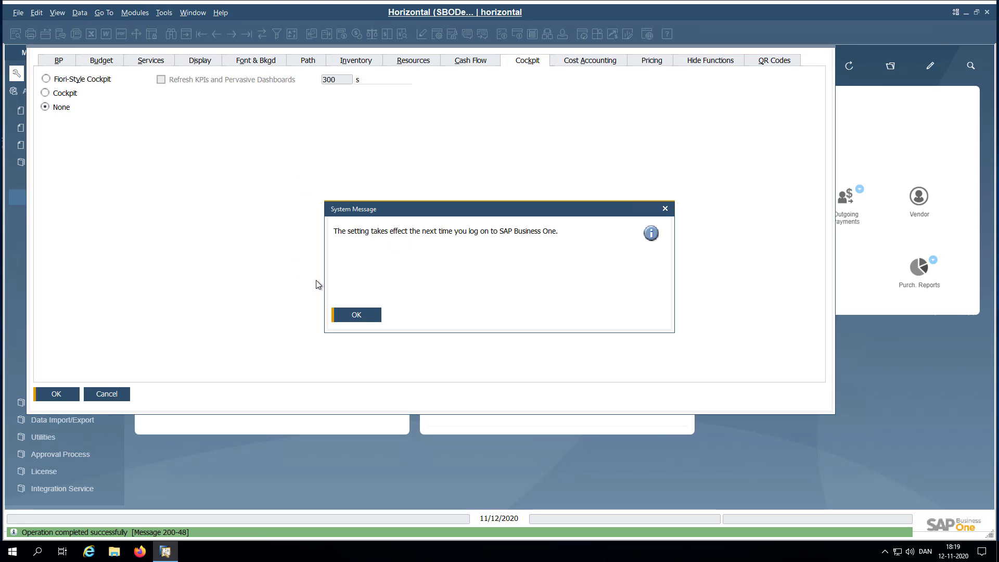
pyautogui.click(353, 315)
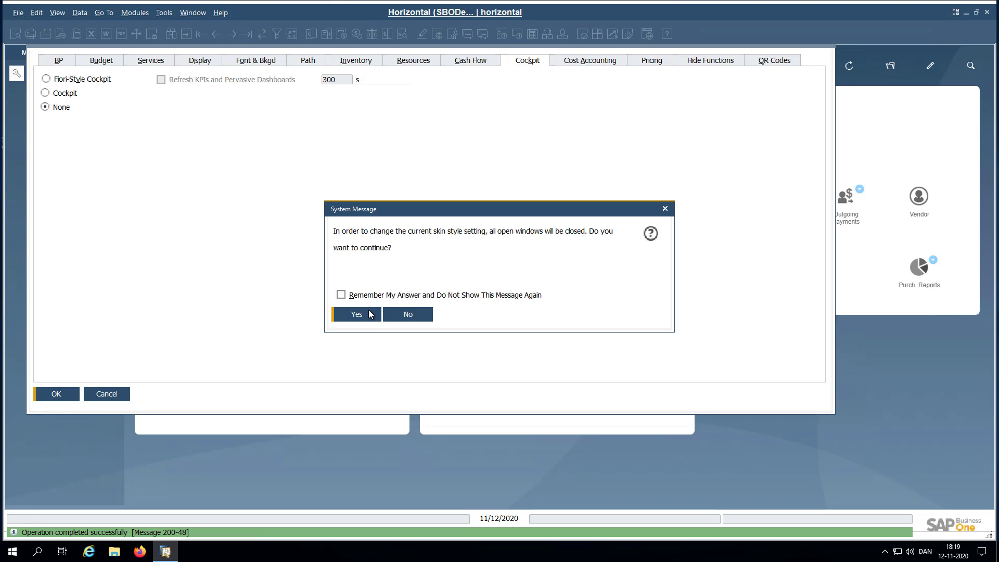
# - Accept closing all windows for the skin change, then exit SAP Business One
pyautogui.click(358, 315)
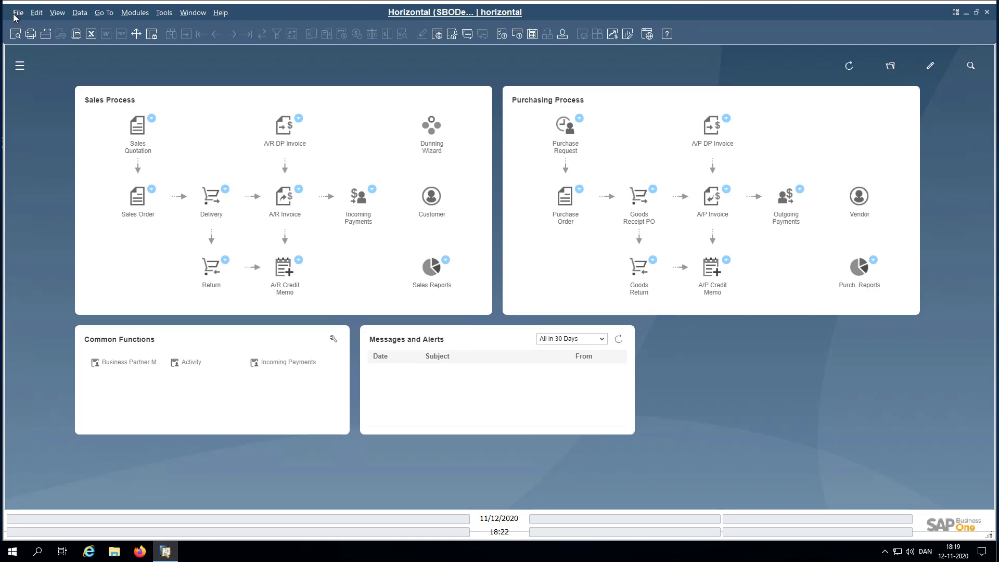
pyautogui.click(14, 16)
pyautogui.click(18, 159)
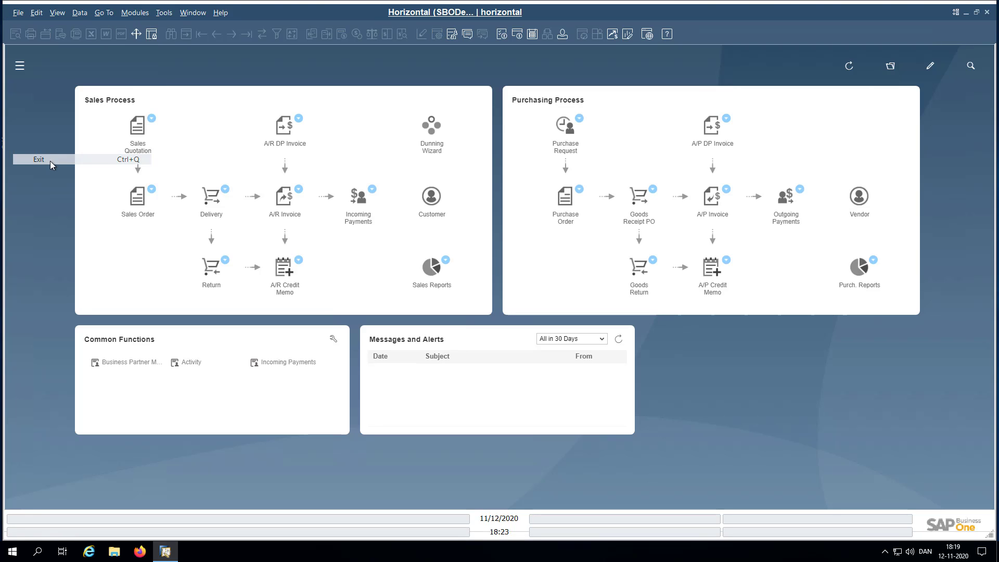
pyautogui.click(373, 301)
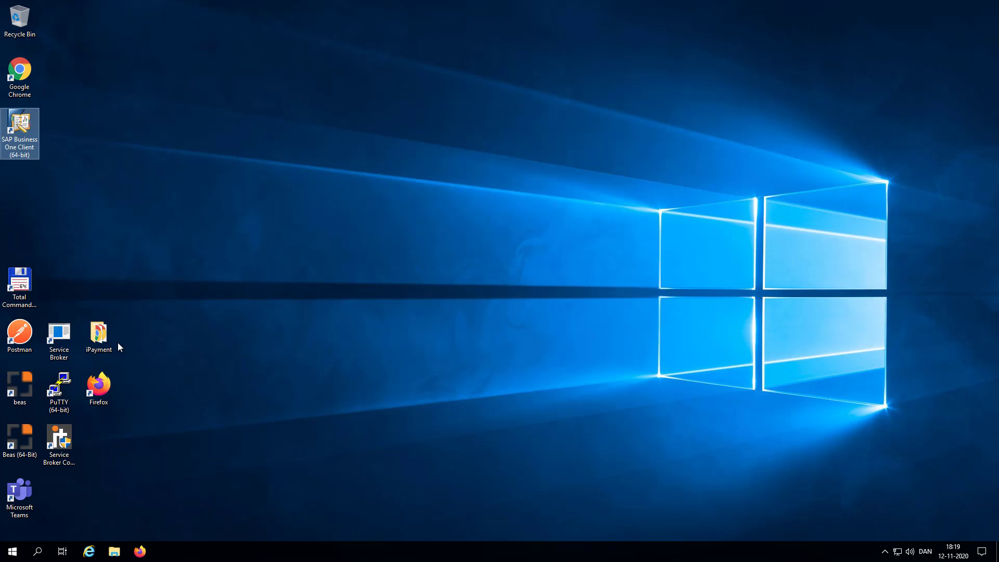
# - Launch the SAP Business One client and enter the user ID and password
pyautogui.doubleClick(20, 128)
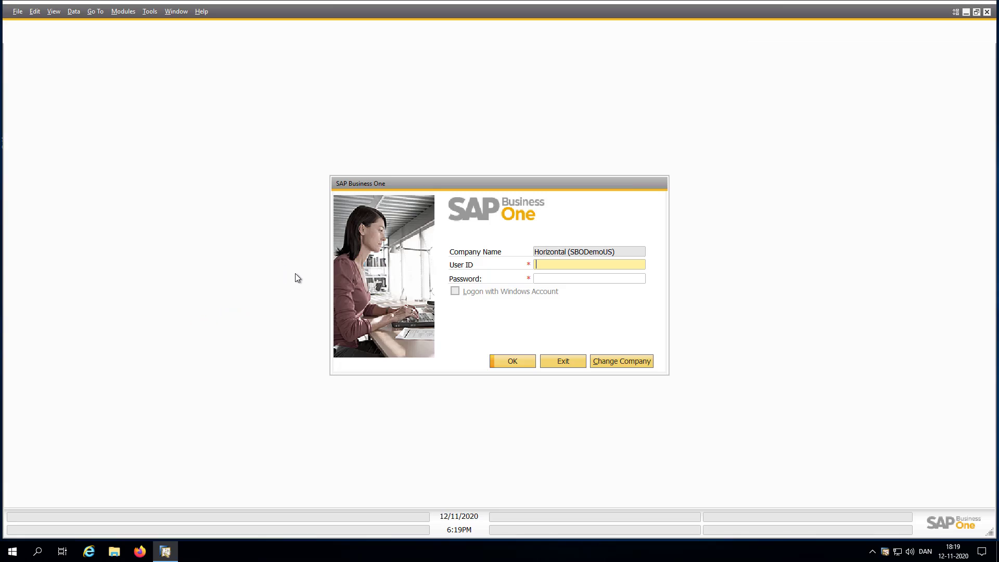
pyautogui.write('manager')
pyautogui.press('Tab')
pyautogui.write('manager')
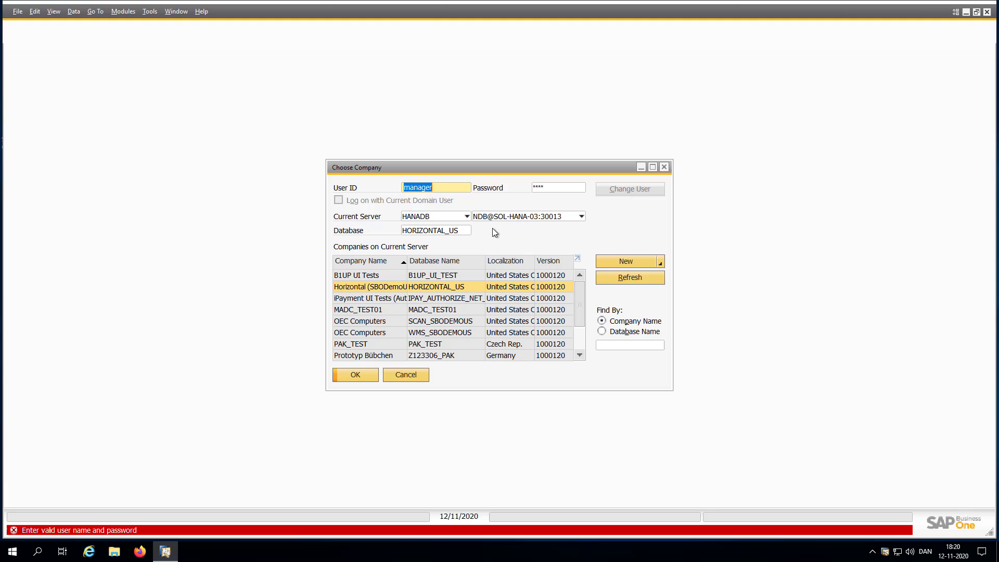
# - Log on to the Horizontal company with the user ID and password, then widen the Main Menu
pyautogui.write('horizontal')
pyautogui.press('Tab')
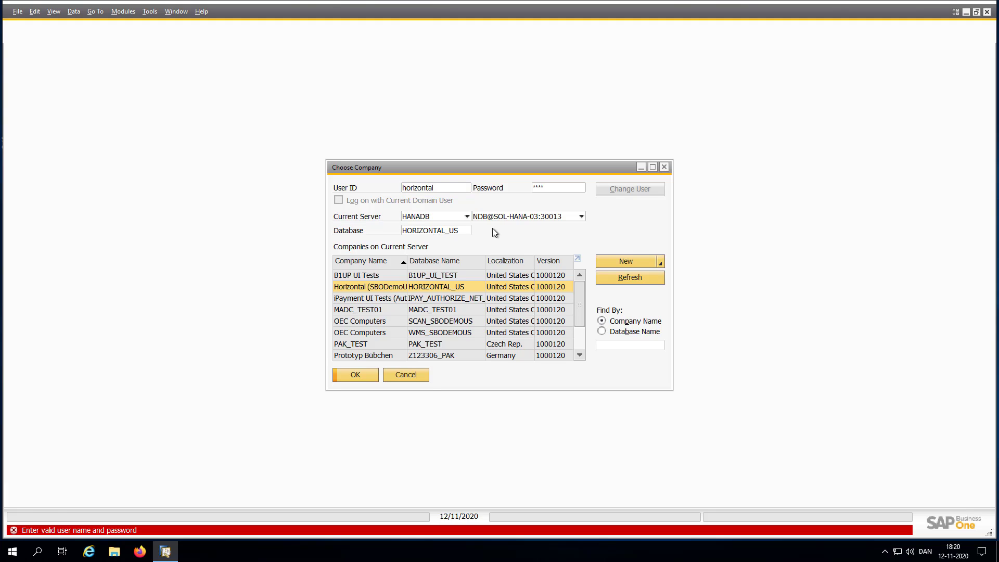
pyautogui.write('******')
pyautogui.press('Return')
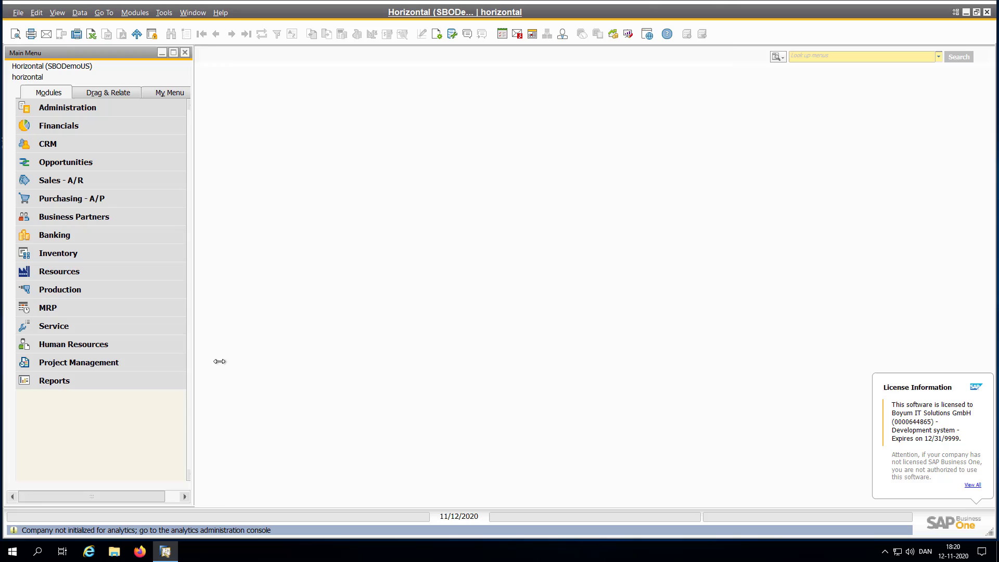
pyautogui.moveTo(220, 362); pyautogui.dragTo(221, 360)
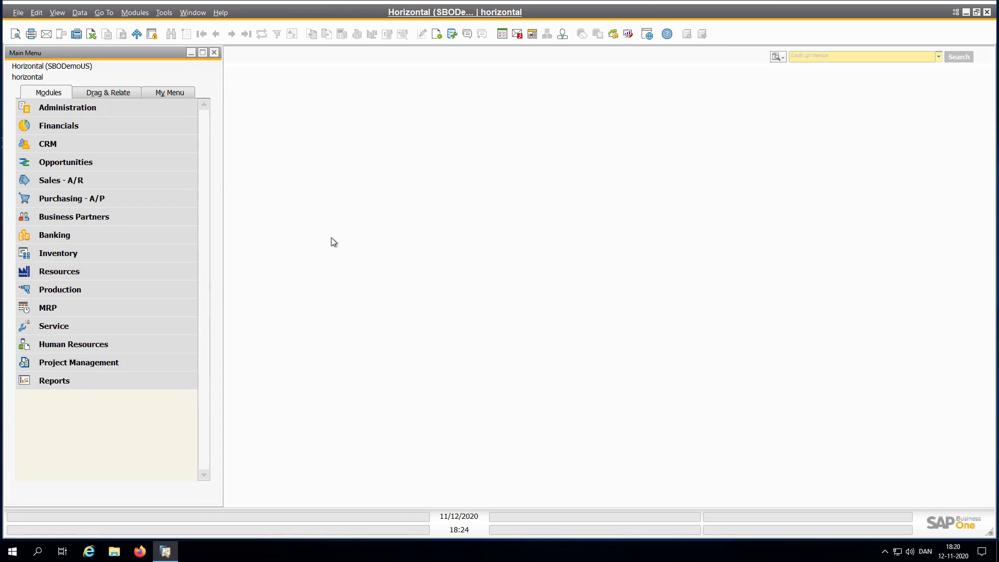
pyautogui.click(54, 112)
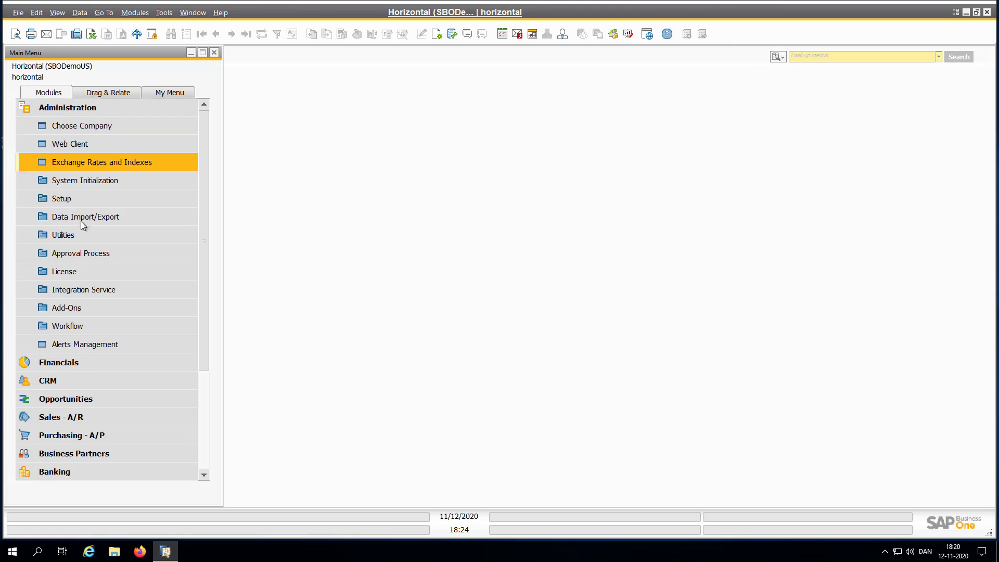
pyautogui.click(64, 307)
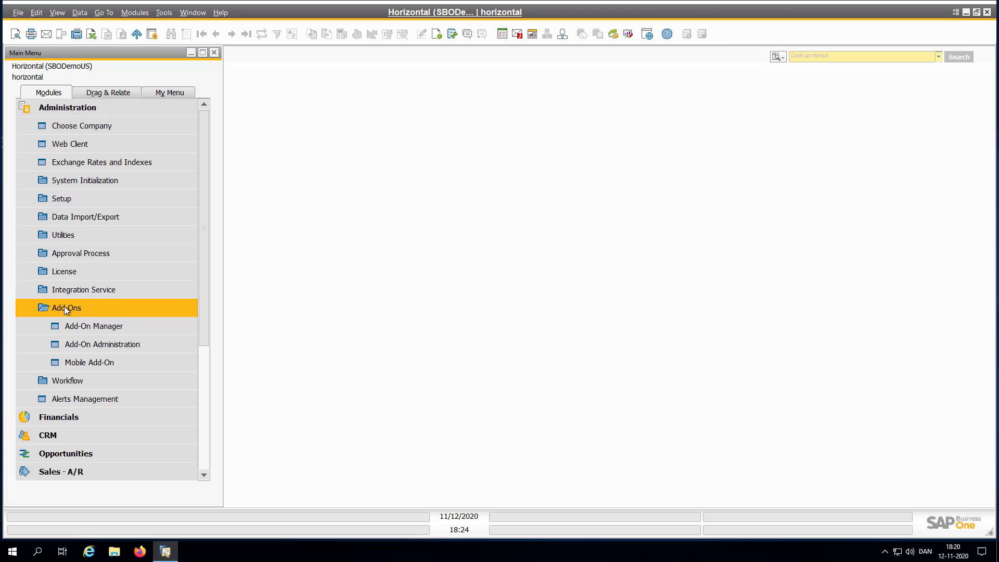
pyautogui.click(78, 180)
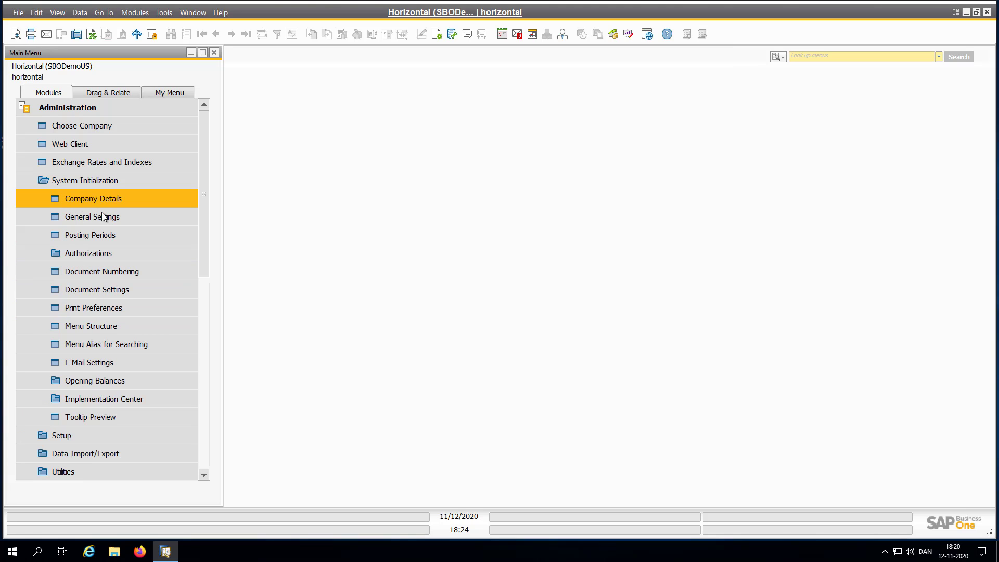
pyautogui.click(103, 217)
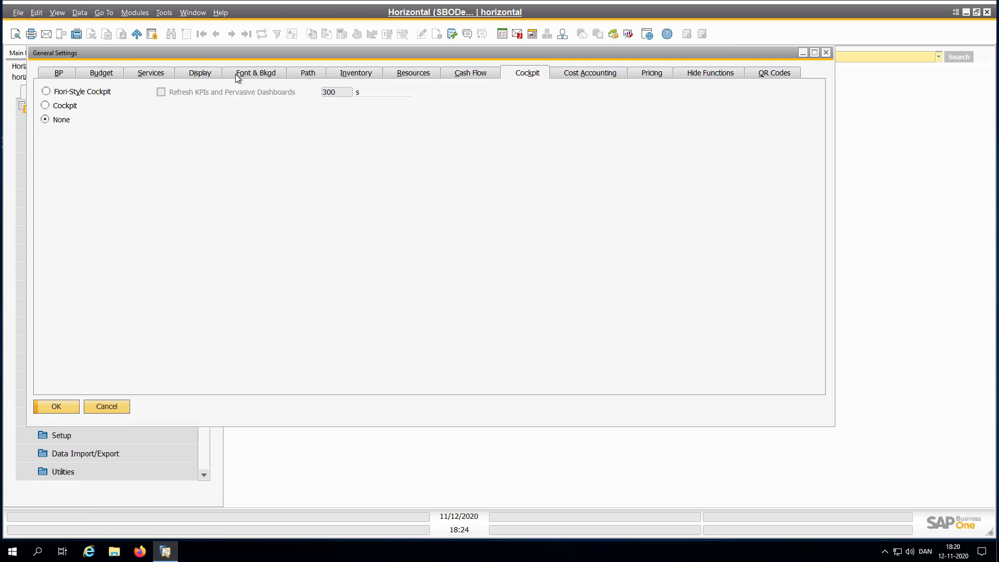
pyautogui.click(202, 73)
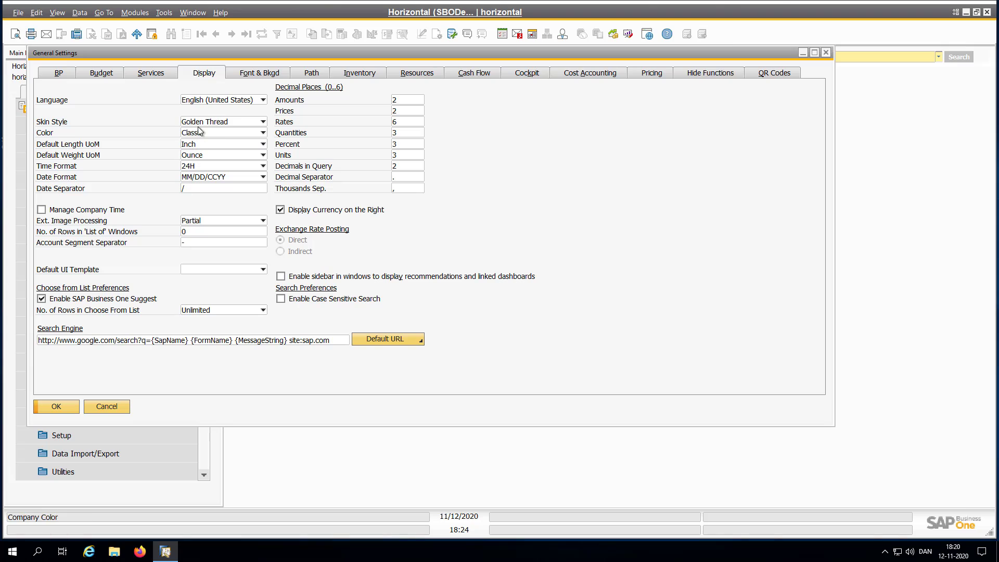
pyautogui.click(198, 123)
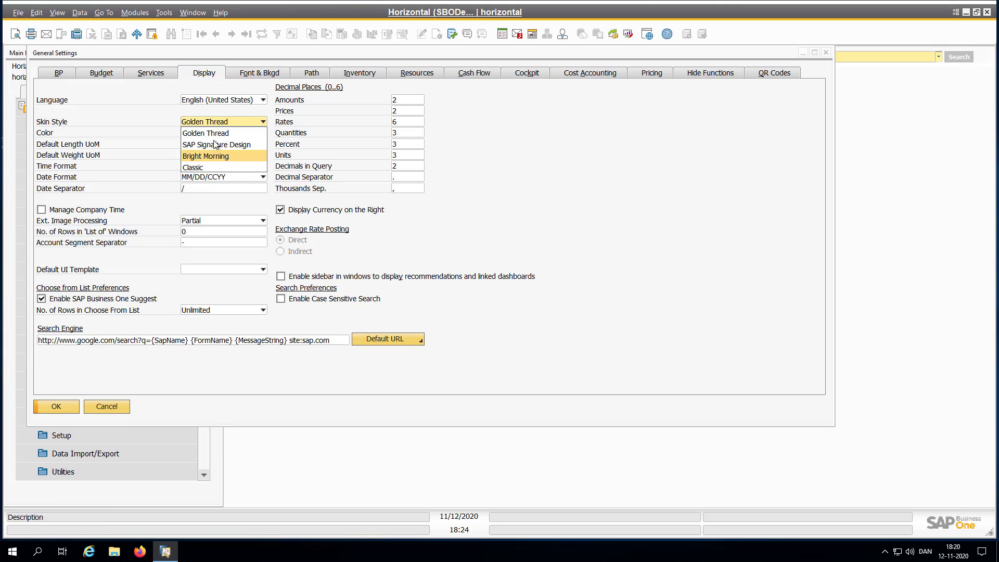
pyautogui.click(157, 105)
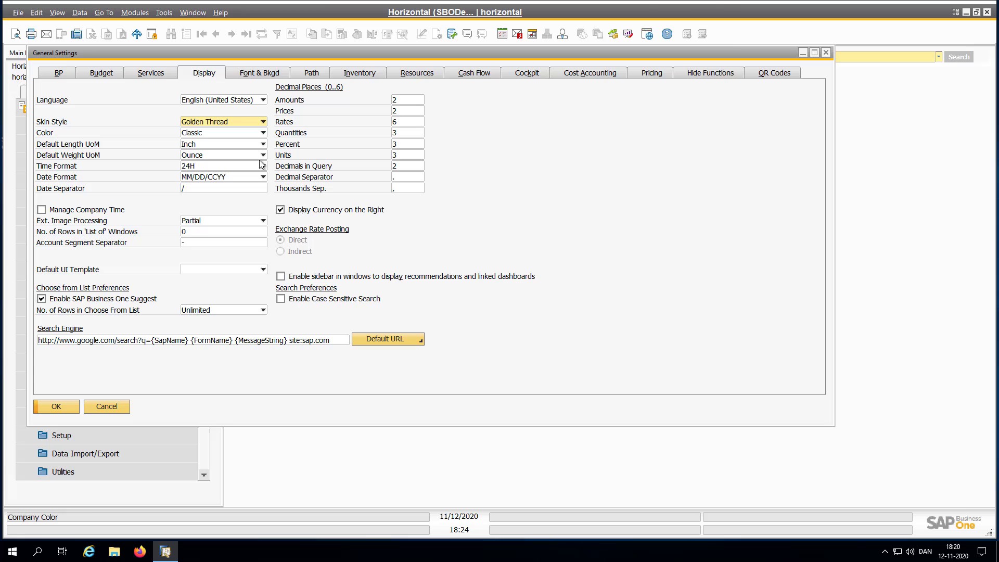
# - Close General Settings without changes and collapse the Administration menu
pyautogui.click(110, 405)
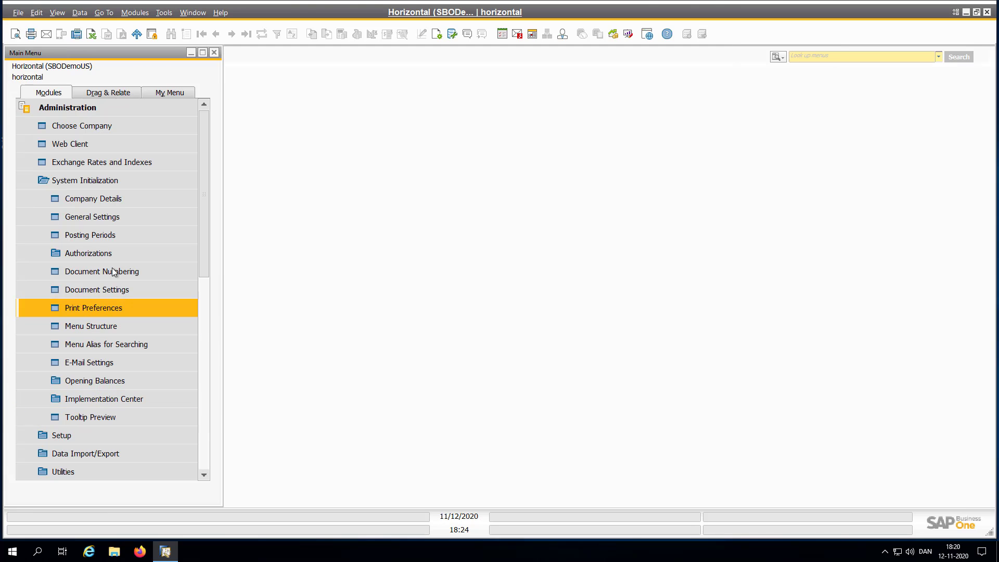
pyautogui.click(85, 180)
pyautogui.click(68, 107)
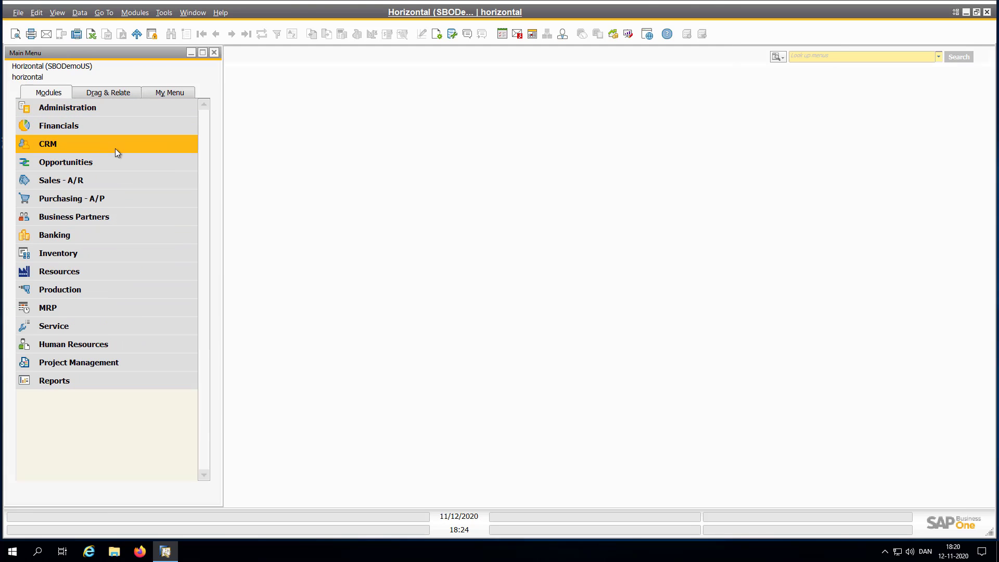
# - Start the B1 Usability Package add-on from the Add-On Manager
pyautogui.click(98, 111)
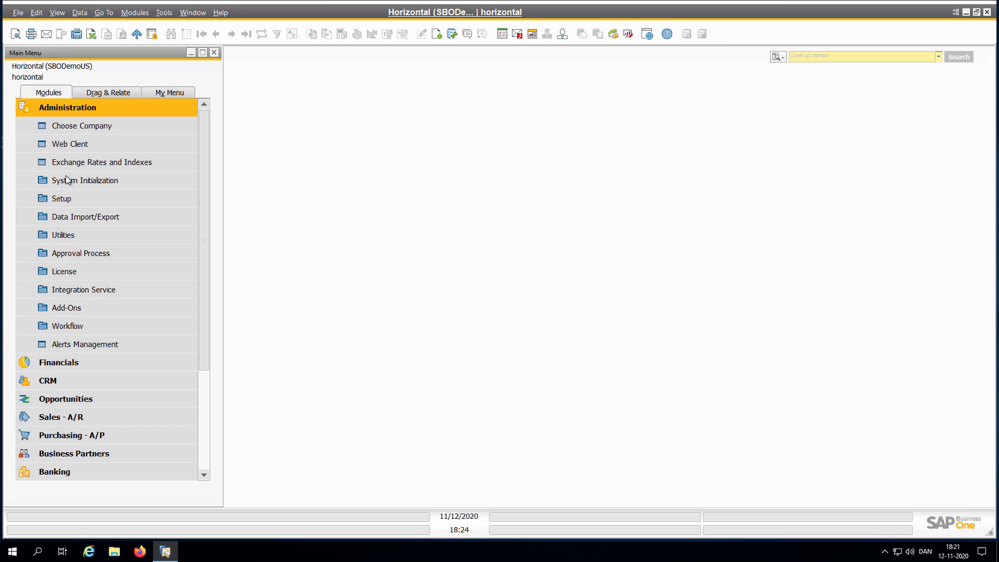
pyautogui.click(64, 306)
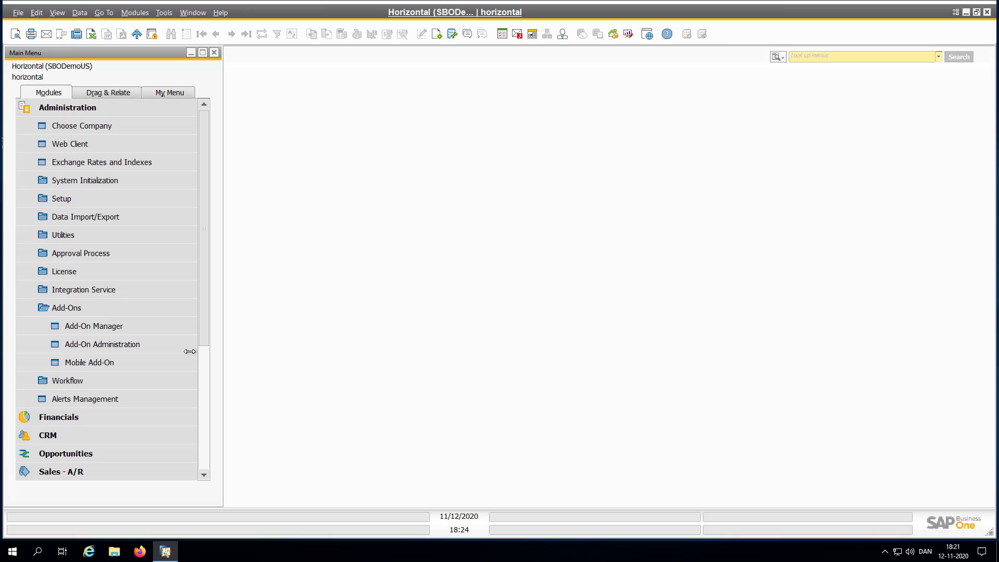
pyautogui.click(91, 330)
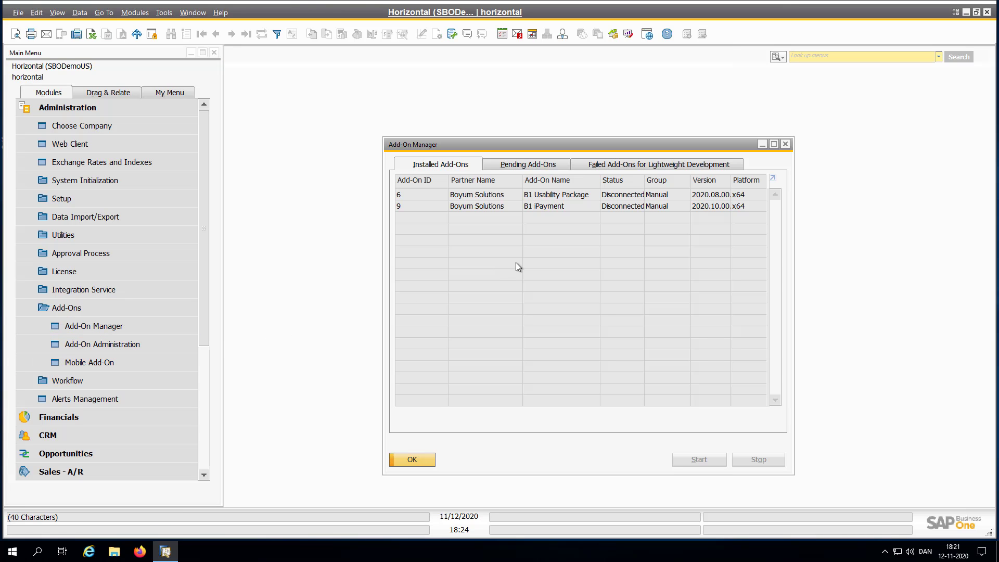
pyautogui.click(538, 196)
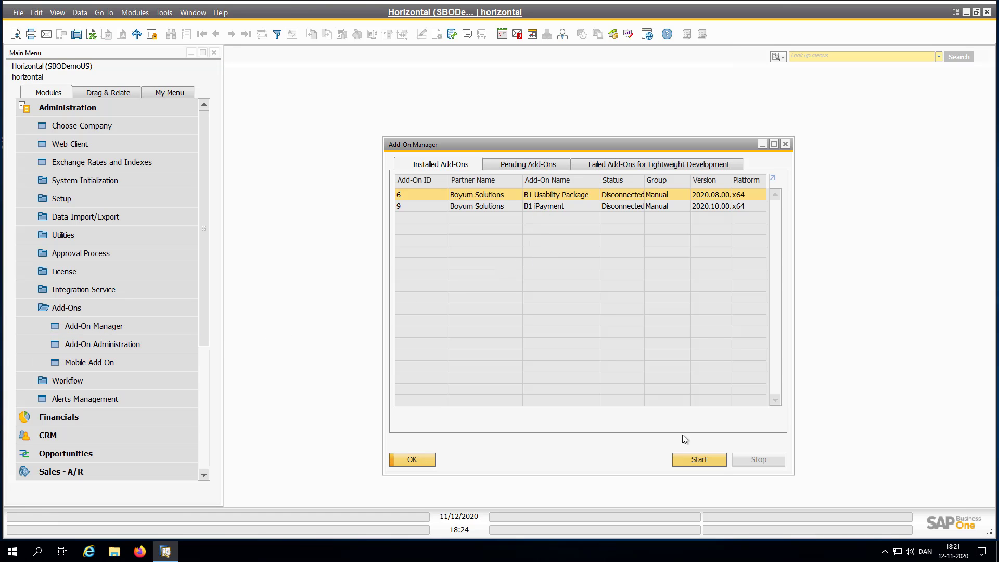
pyautogui.click(699, 460)
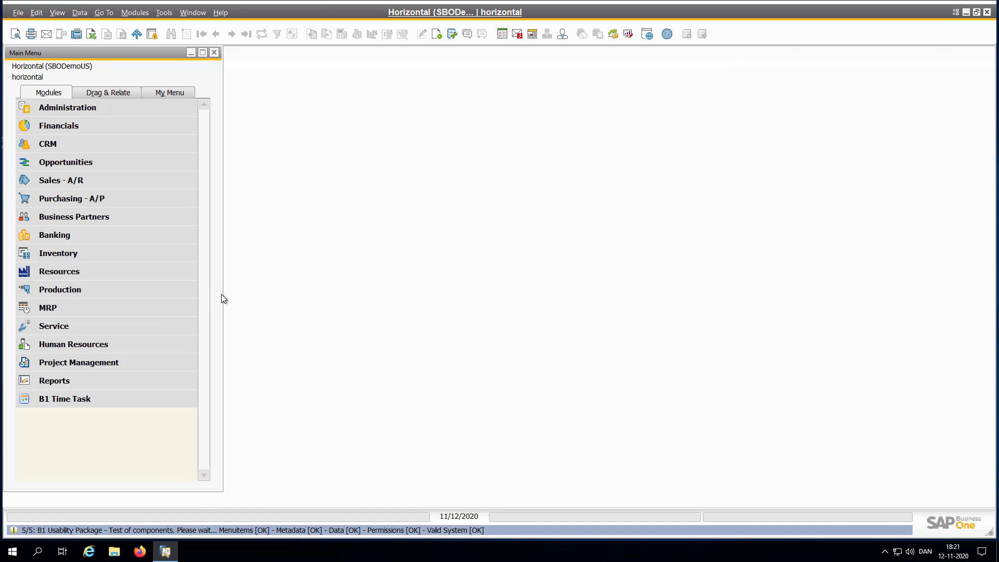
# - Narrow the Main Menu and show the Sales dashboard with its overview charts and widgets
pyautogui.moveTo(186, 302)
pyautogui.mouseDown()
pyautogui.moveTo(142, 300)
pyautogui.moveTo(190, 302)
pyautogui.mouseUp()
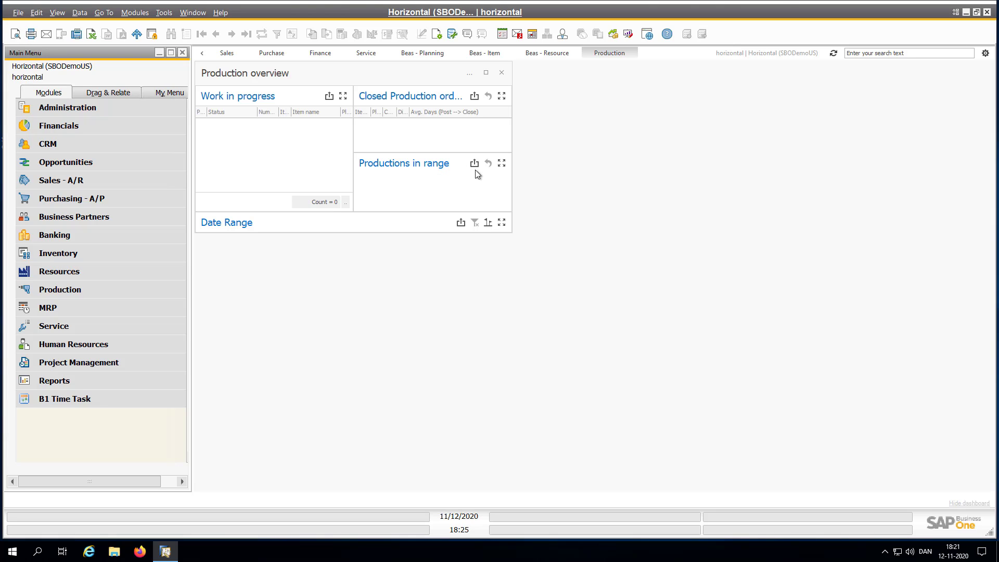
pyautogui.click(227, 53)
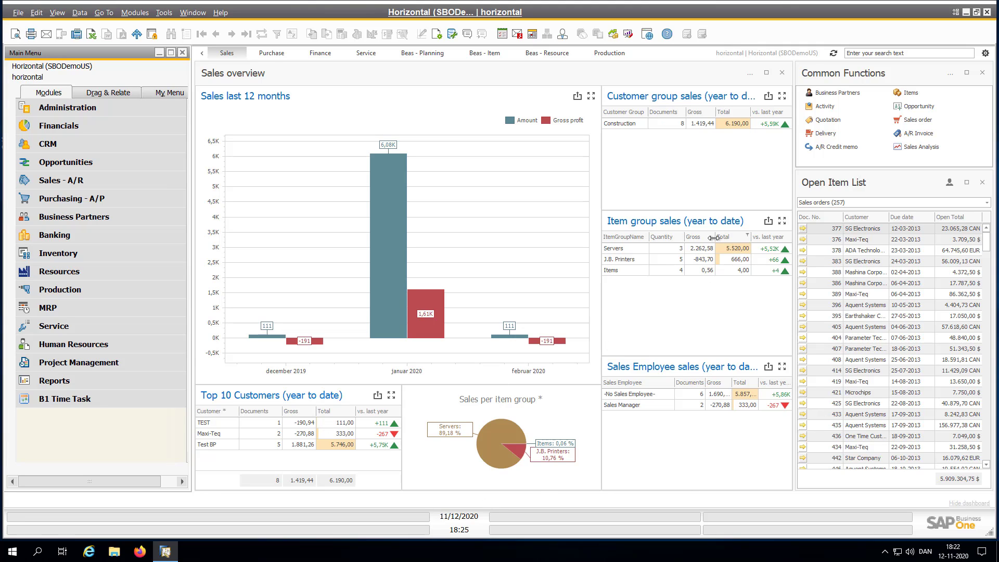
pyautogui.click(749, 73)
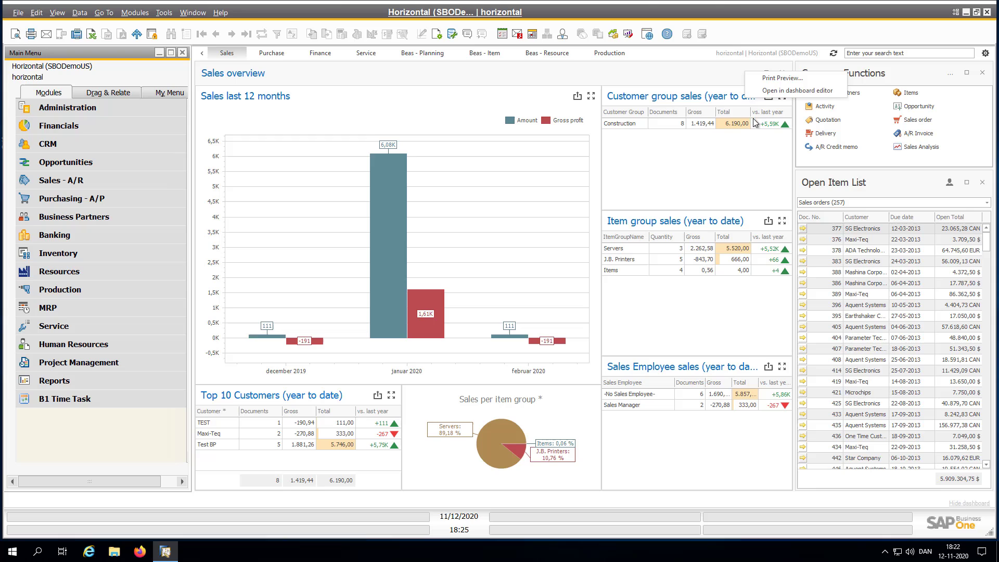
pyautogui.click(765, 91)
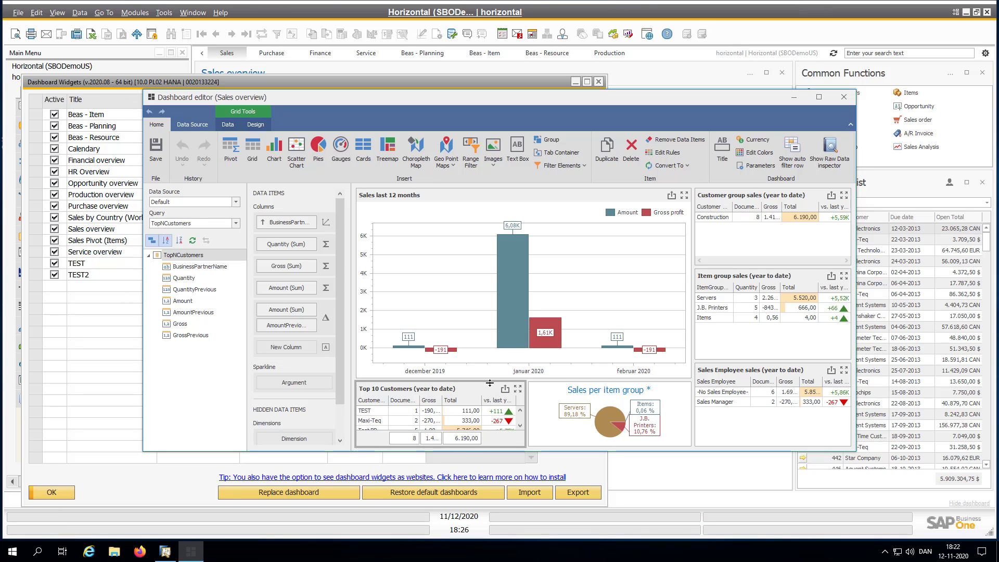
pyautogui.click(844, 97)
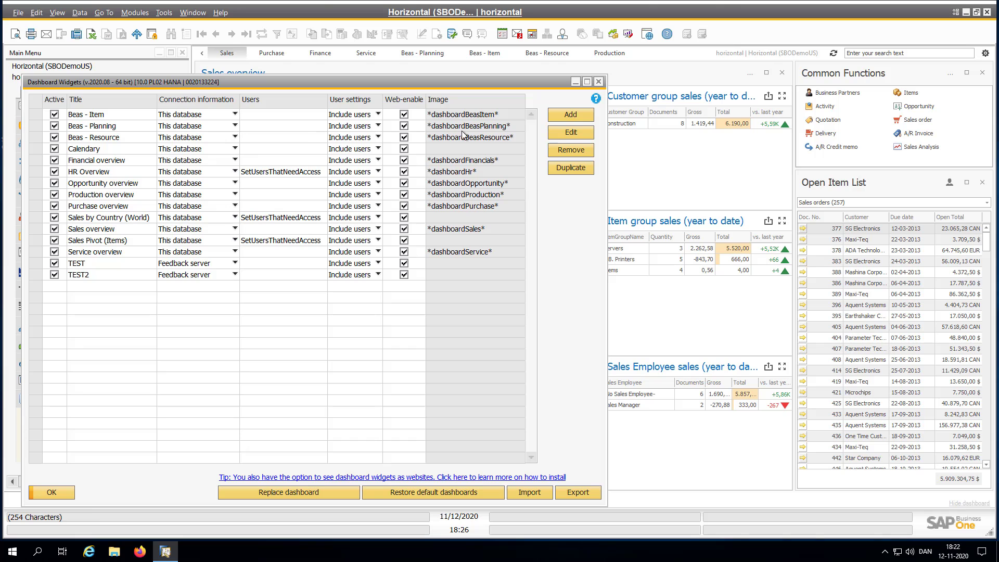
pyautogui.moveTo(426, 75); pyautogui.dragTo(693, 80)
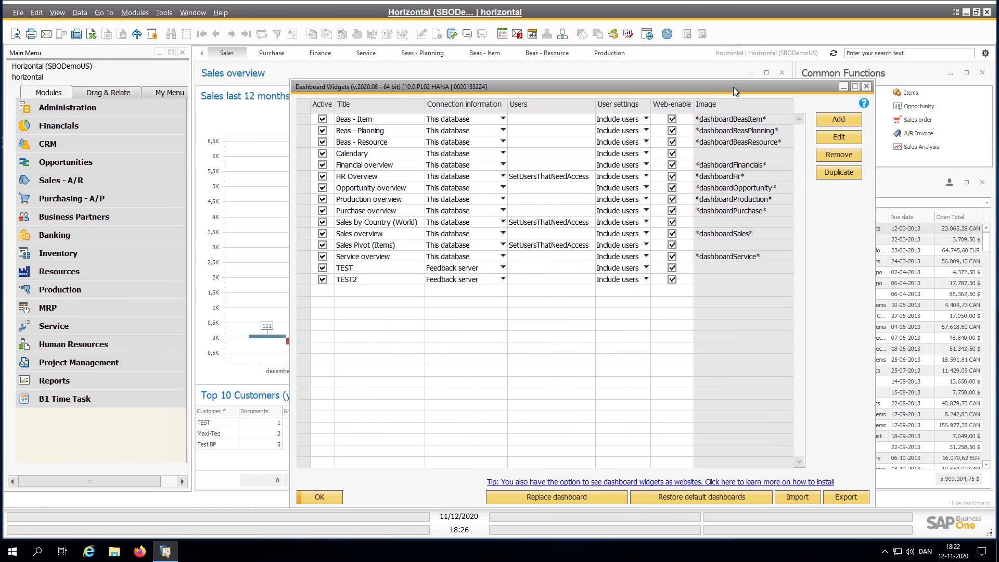
pyautogui.click(868, 85)
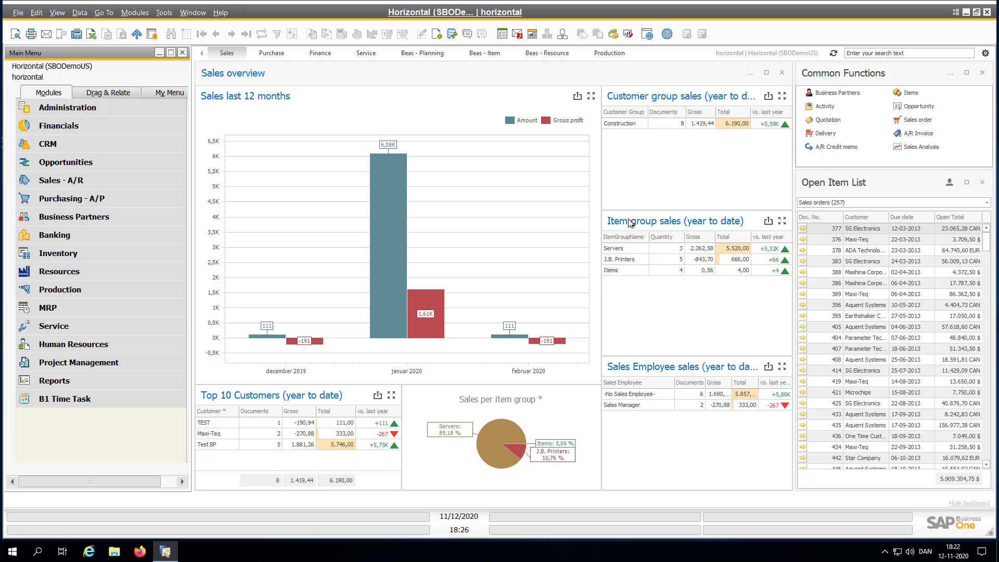
pyautogui.click(57, 107)
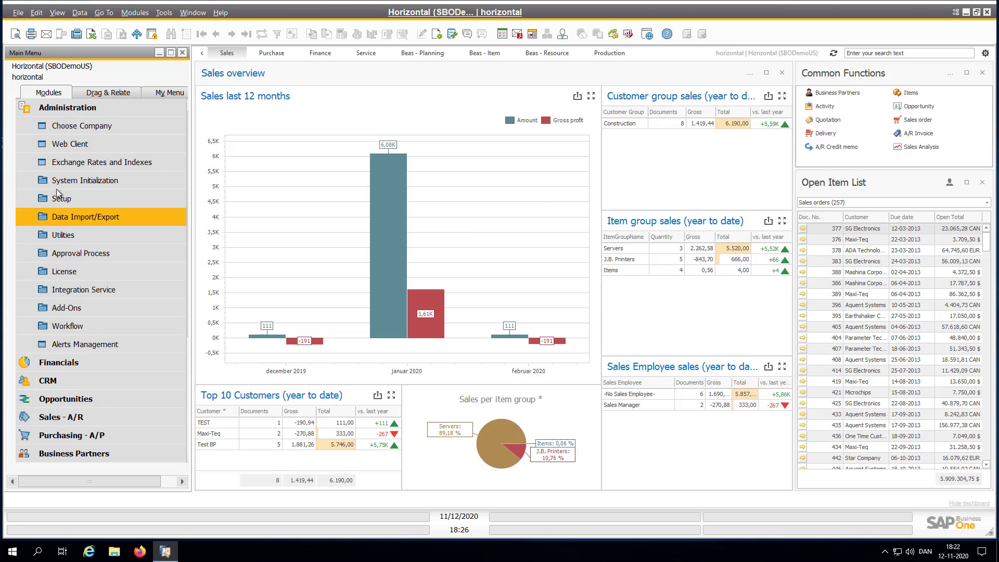
pyautogui.click(58, 180)
pyautogui.click(86, 216)
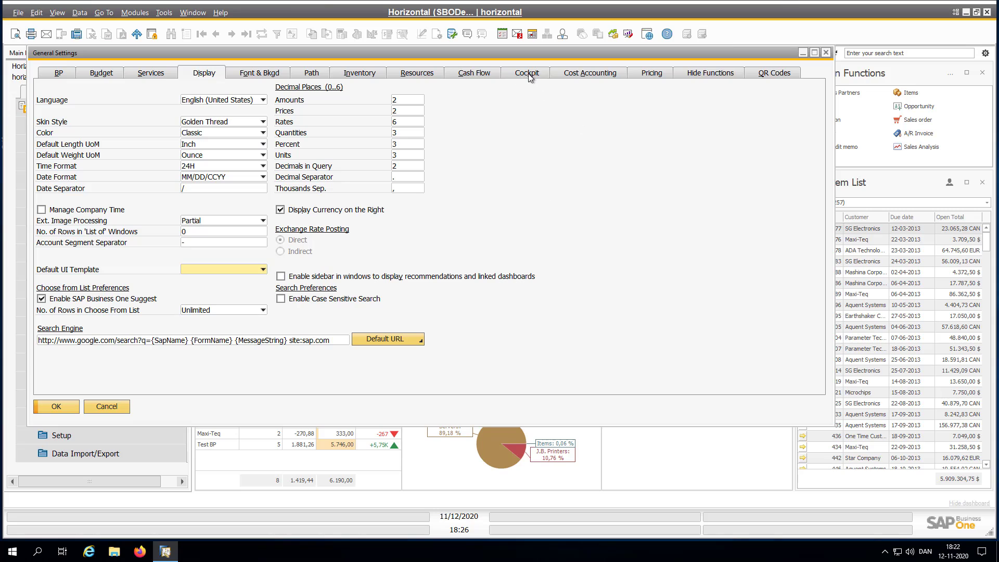
pyautogui.click(527, 73)
pyautogui.click(73, 92)
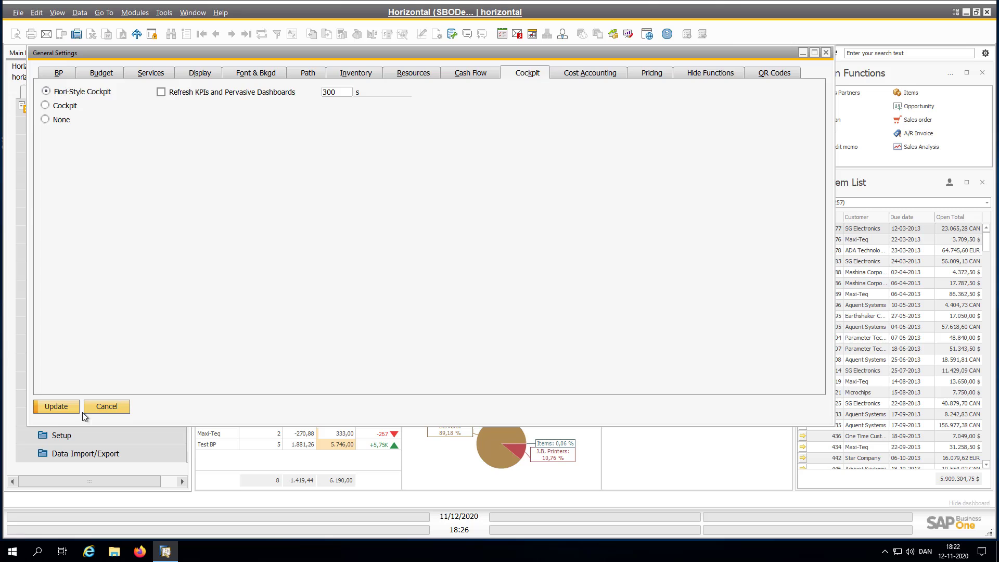
pyautogui.click(99, 411)
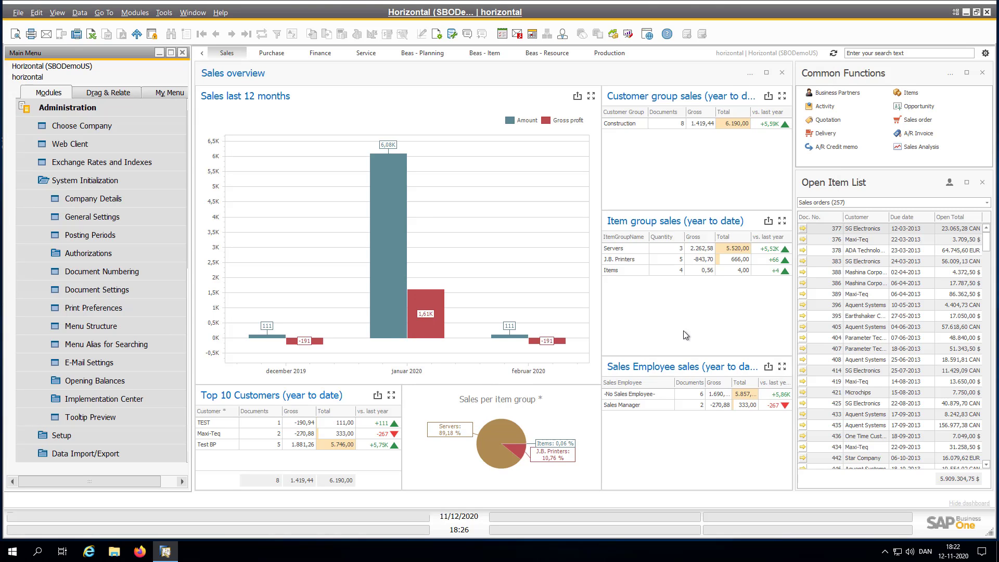